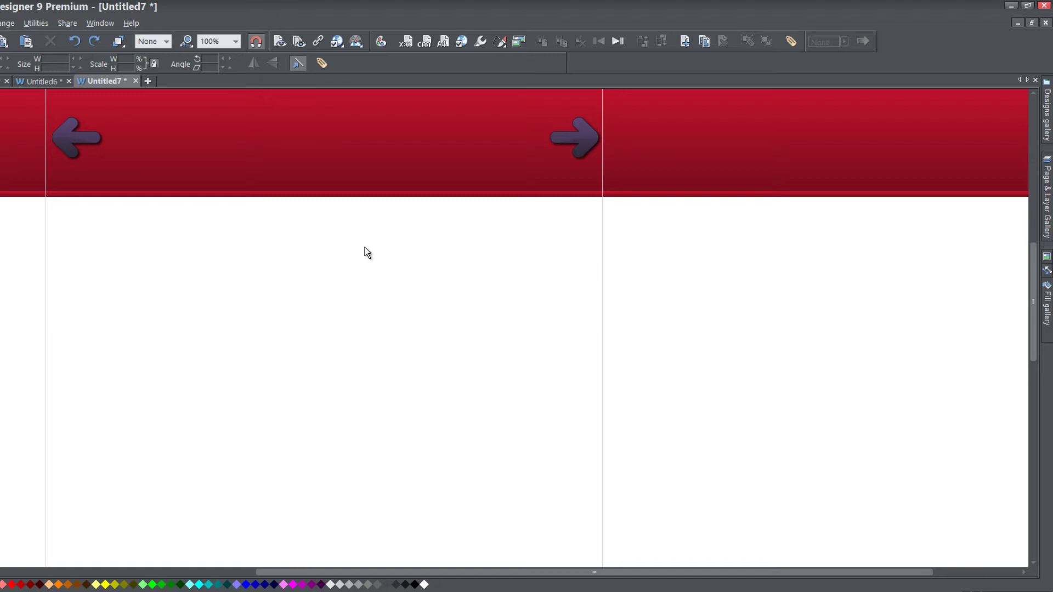
Change the page background from no colour to teal (hue about 169) with Edit page color.
right_click(365, 250)
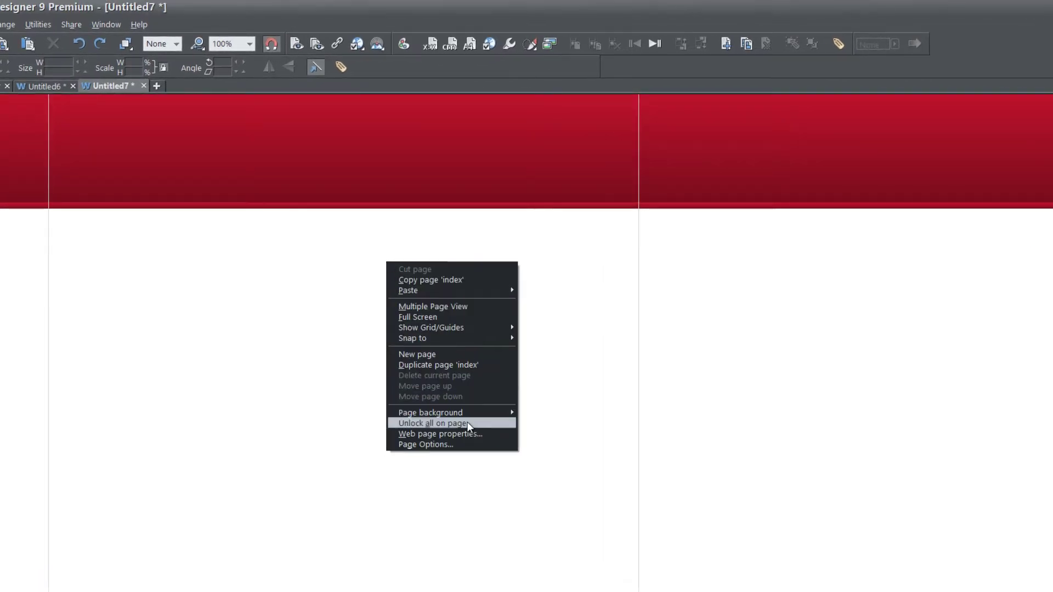
mouse_move(479, 417)
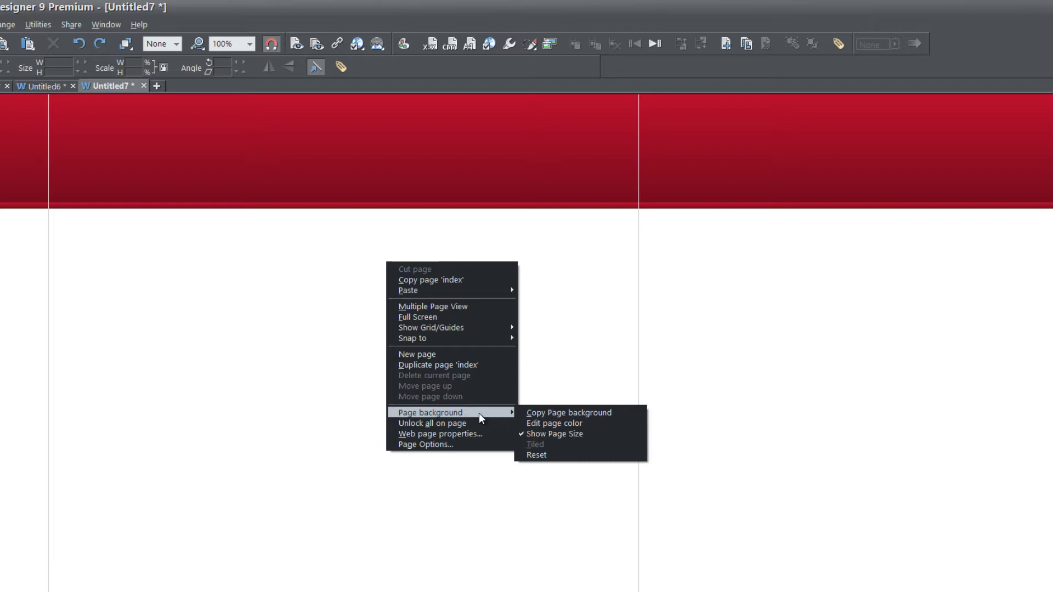
left_click(606, 428)
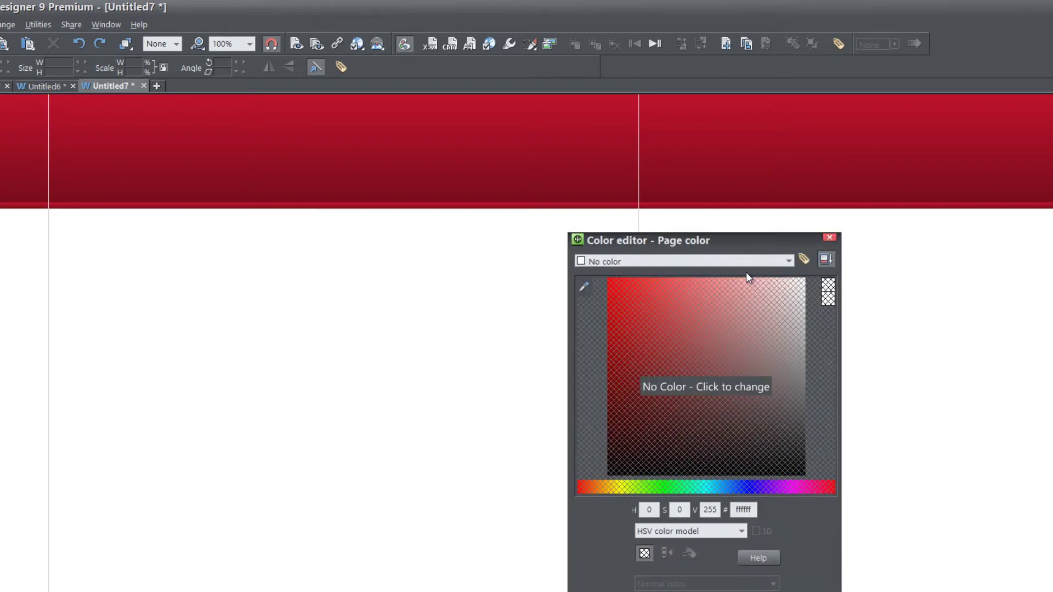
left_click_drag(751, 239, 847, 204)
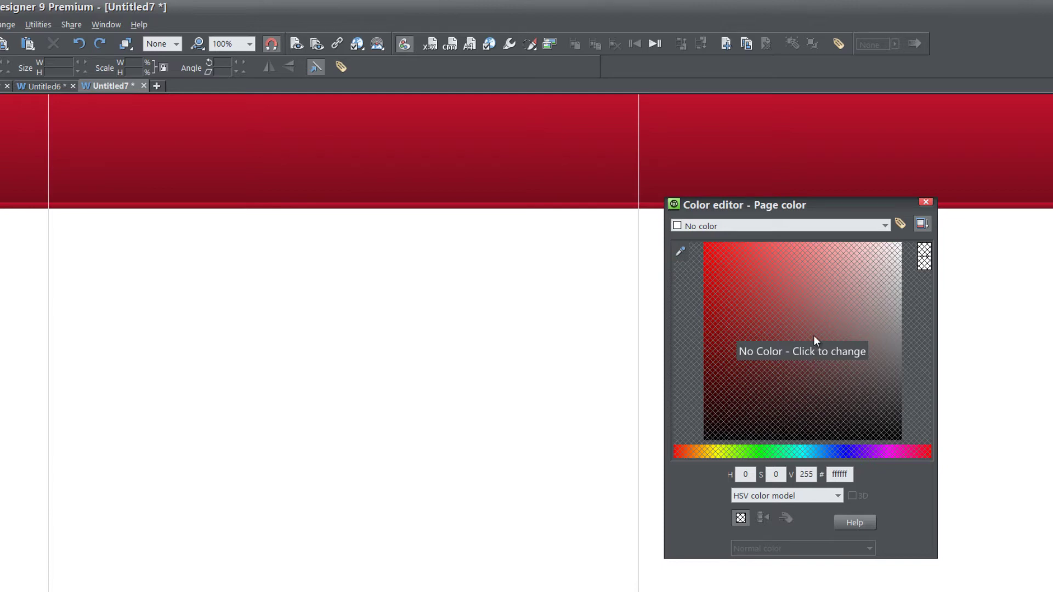
left_click(814, 335)
left_click(754, 334)
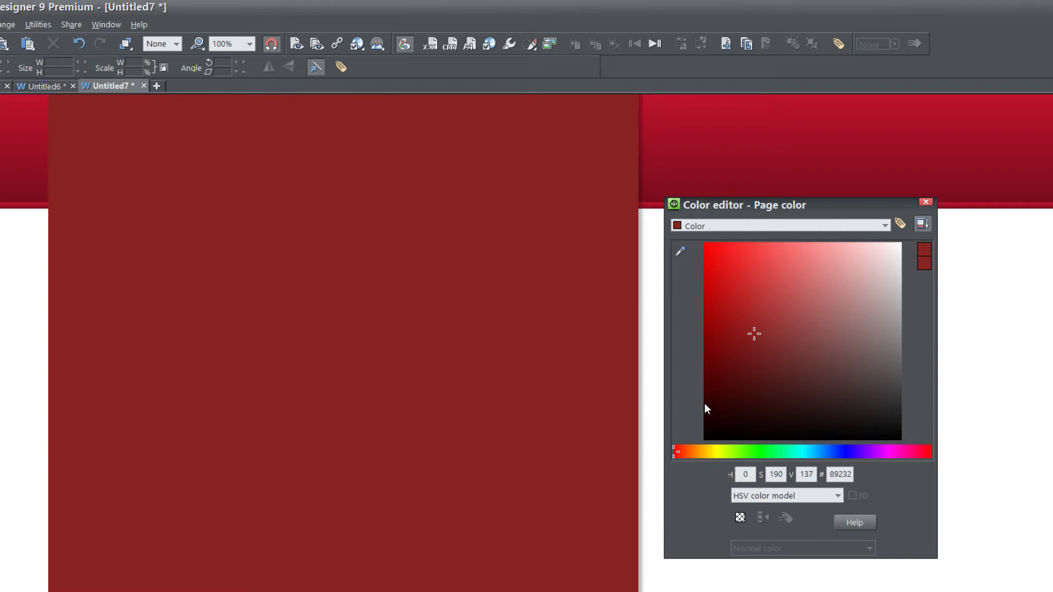
left_click_drag(680, 451, 740, 451)
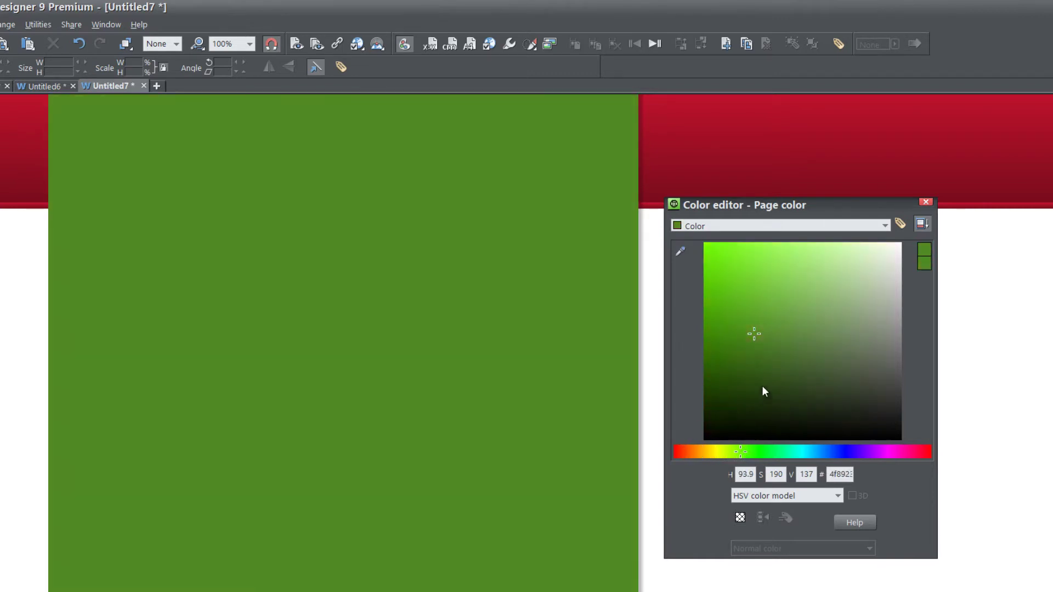
left_click(750, 325)
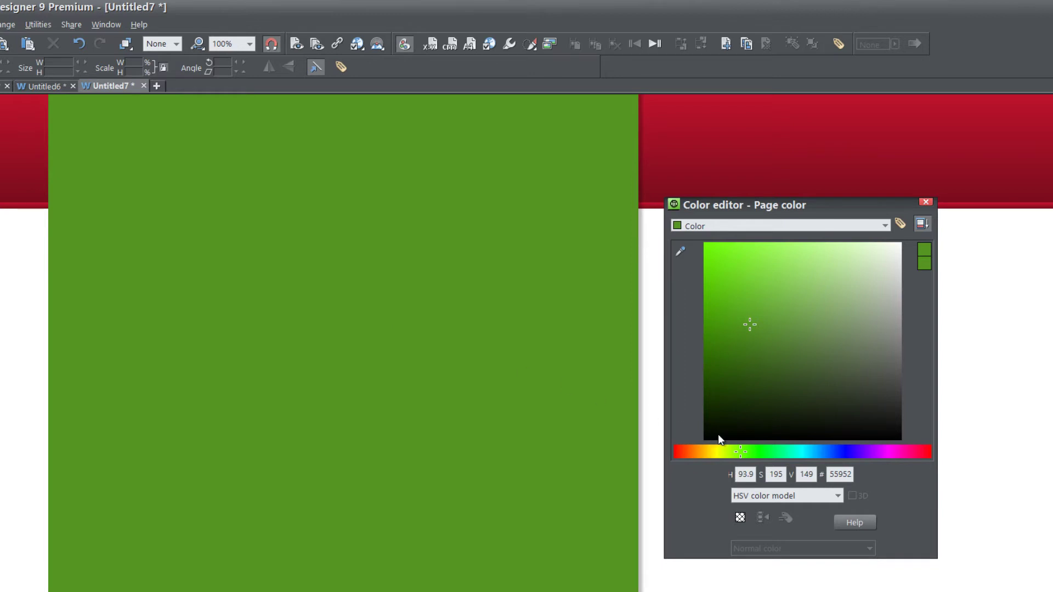
left_click_drag(741, 453, 794, 453)
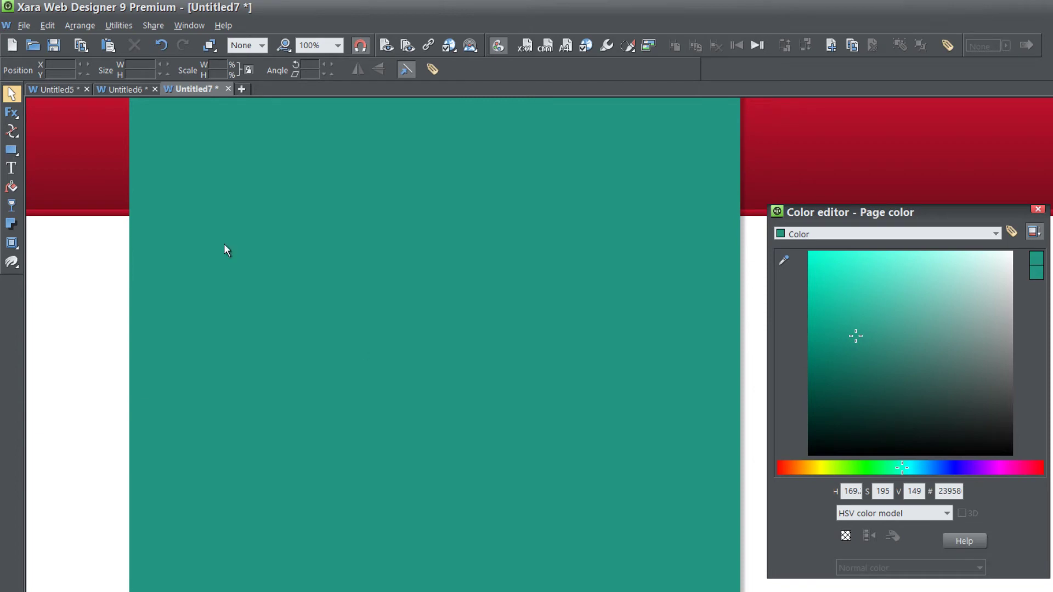
left_click(24, 26)
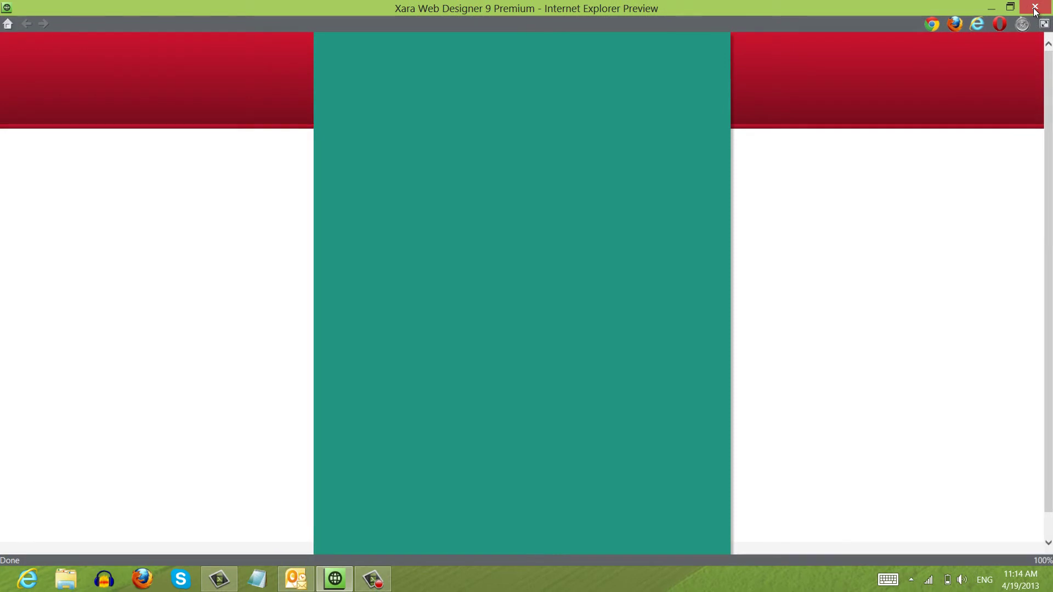
Leave the browser preview and Color editor, then reset the page background to white.
left_click(1034, 8)
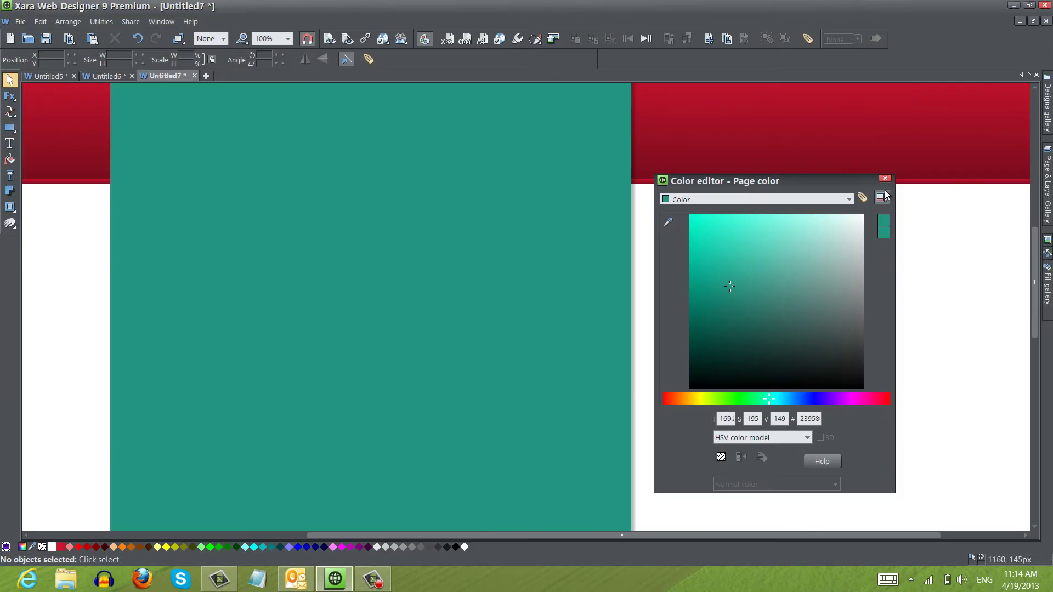
left_click(885, 180)
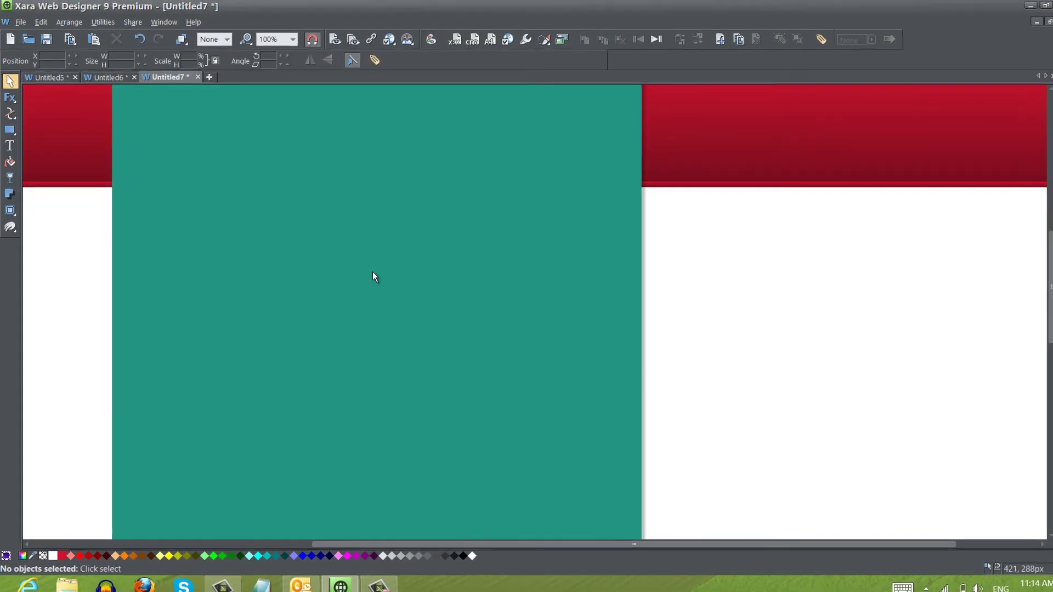
right_click(448, 286)
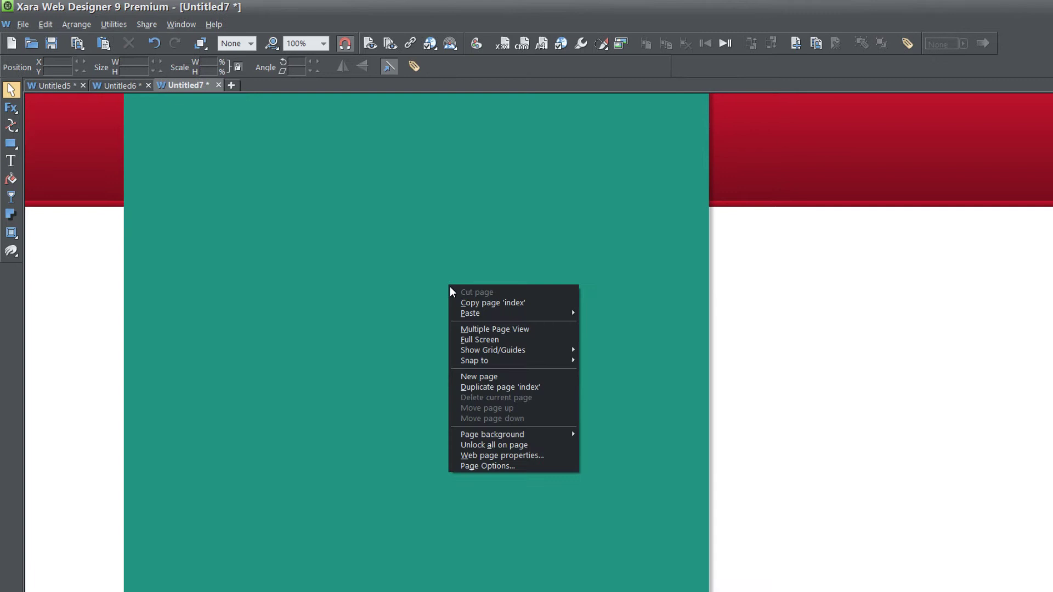
mouse_move(538, 437)
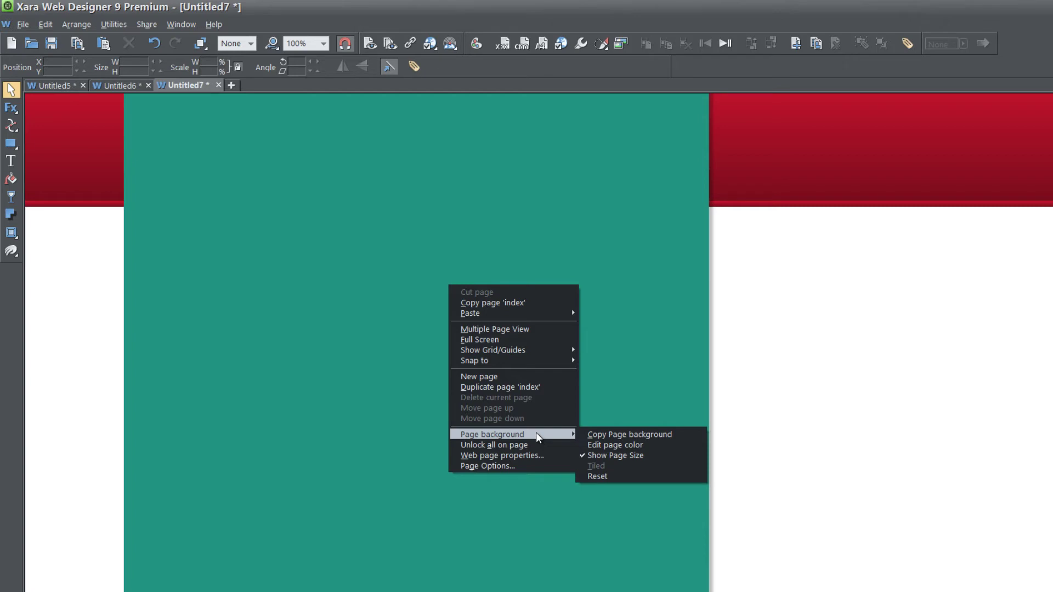
left_click(637, 477)
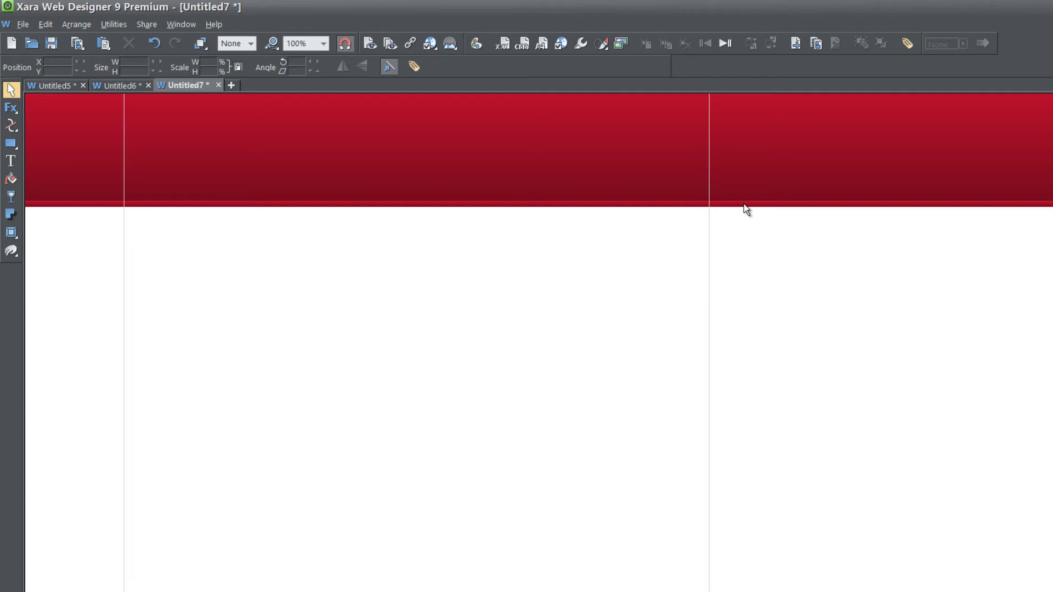
Try dark red and green on the Website Backdrop pasteboard colour, then return it to white.
right_click(779, 136)
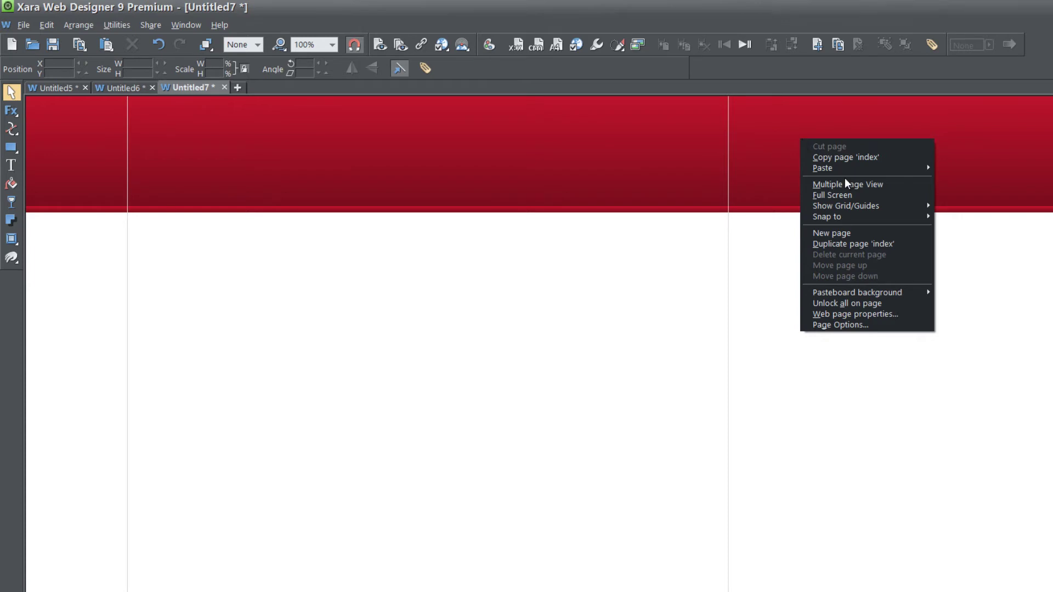
mouse_move(909, 289)
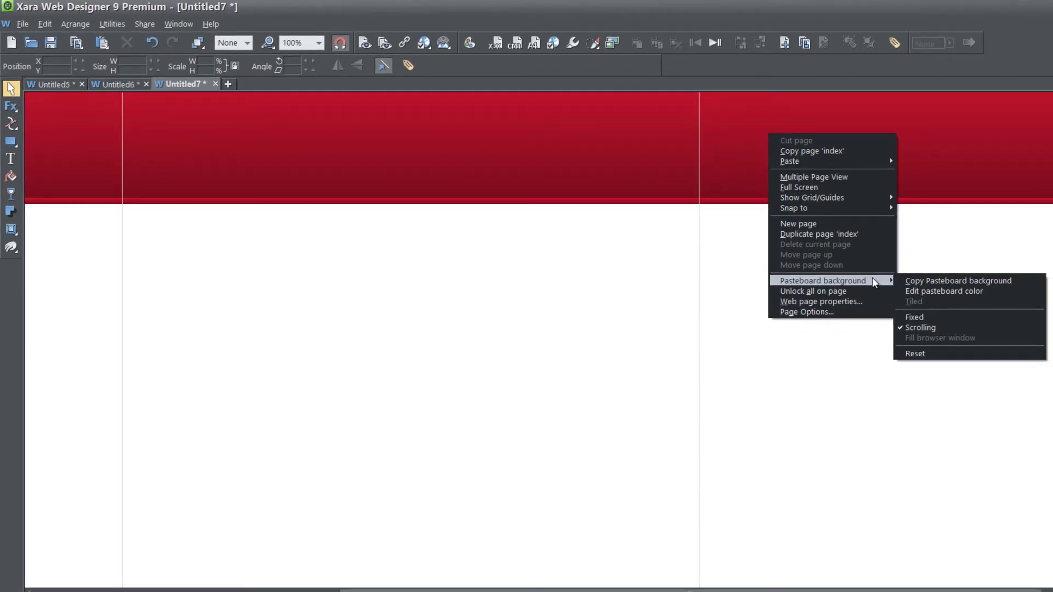
left_click(979, 291)
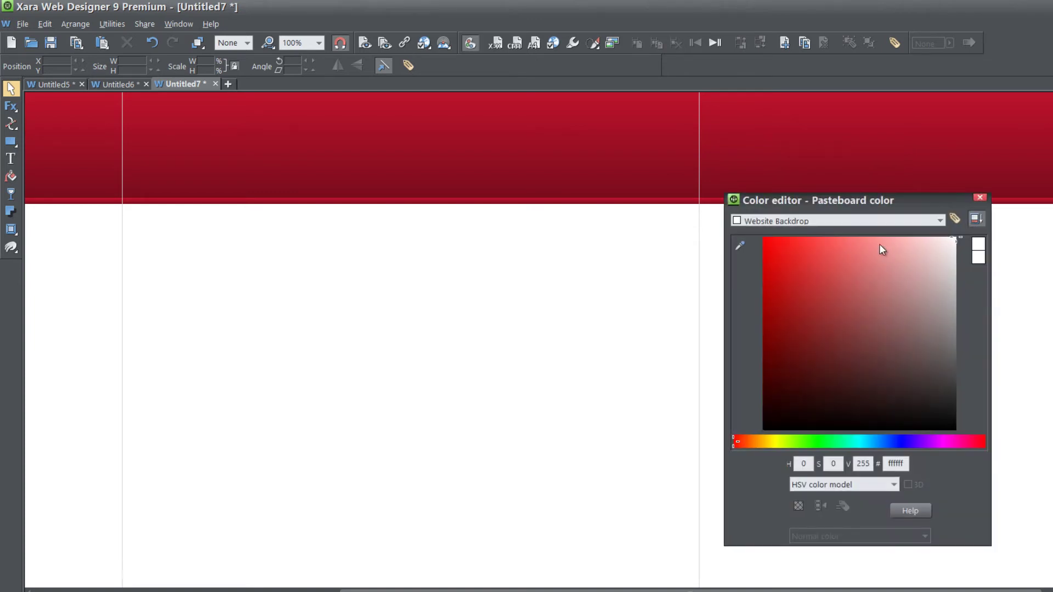
left_click_drag(889, 199, 874, 172)
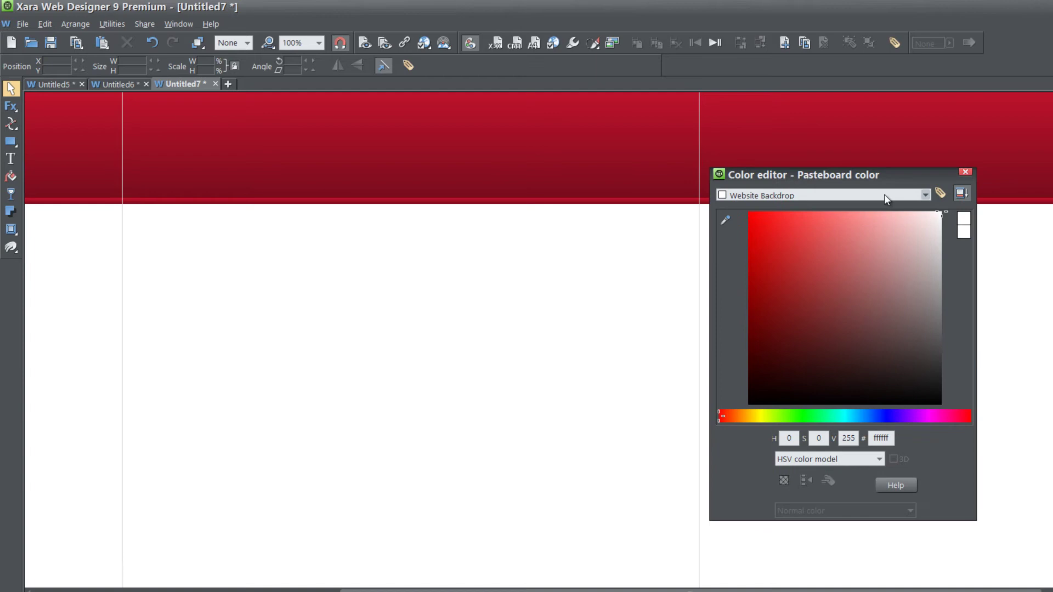
left_click(884, 195)
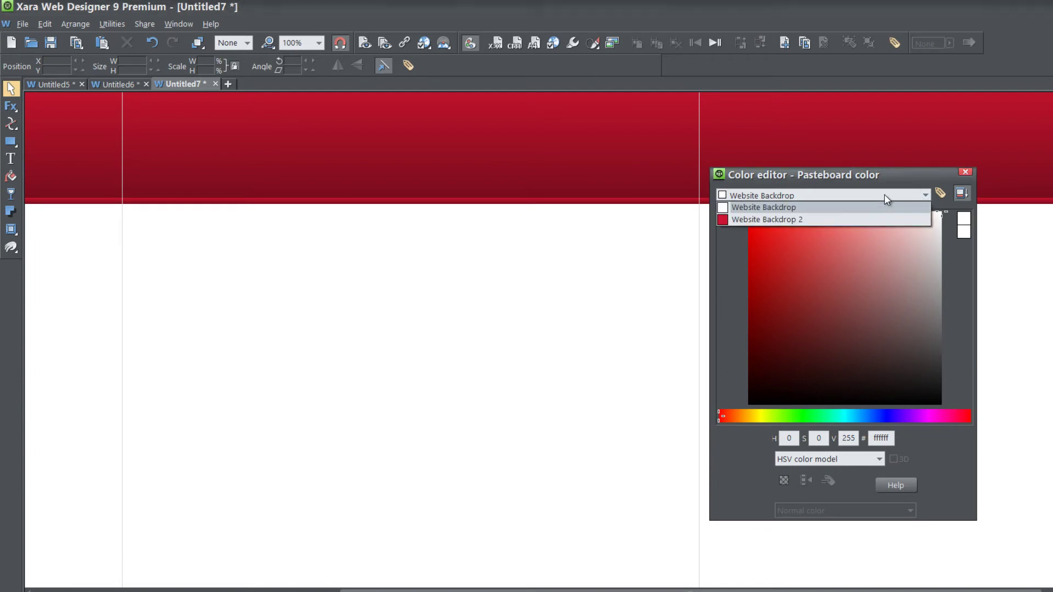
left_click(809, 210)
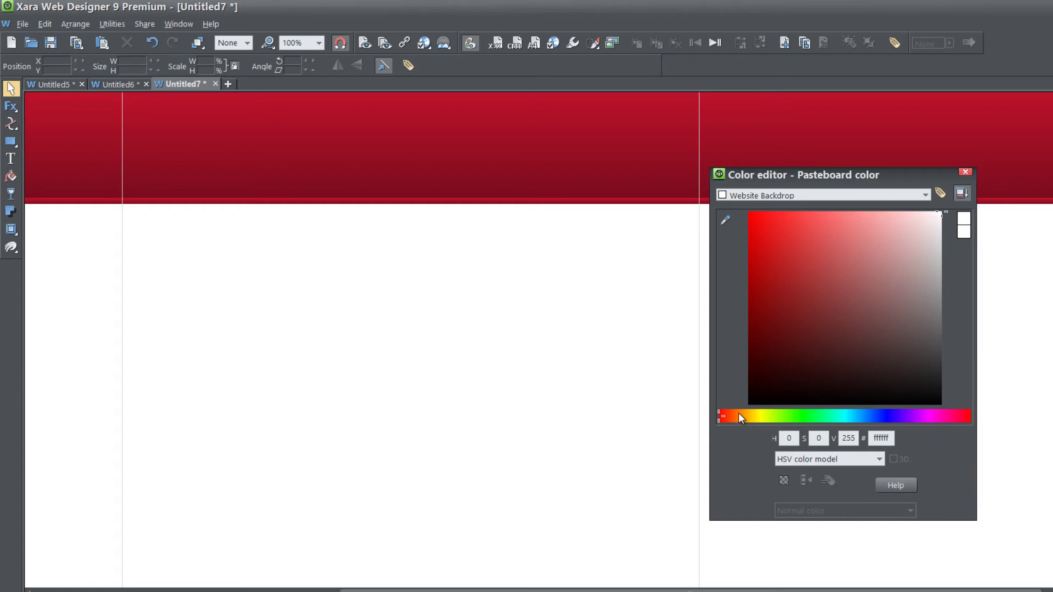
left_click(793, 291)
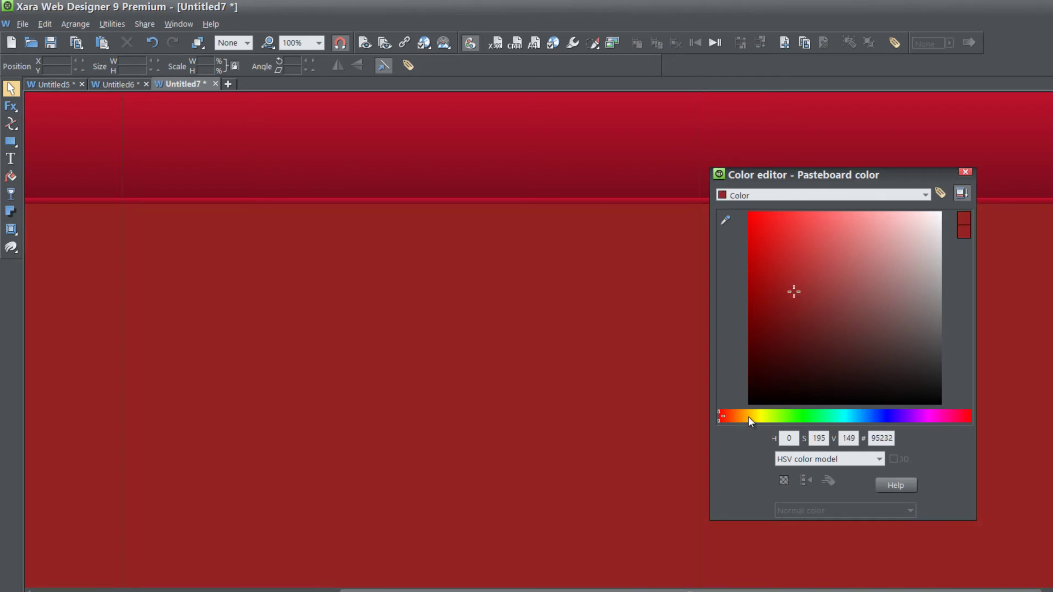
left_click_drag(748, 416, 827, 416)
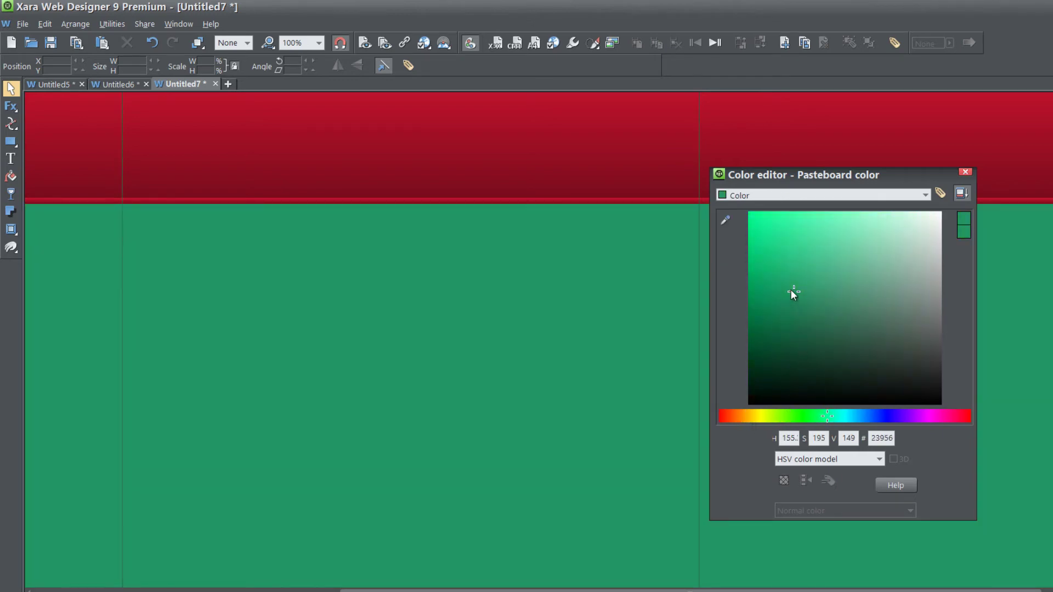
left_click_drag(794, 294, 781, 287)
left_click_drag(835, 415, 805, 415)
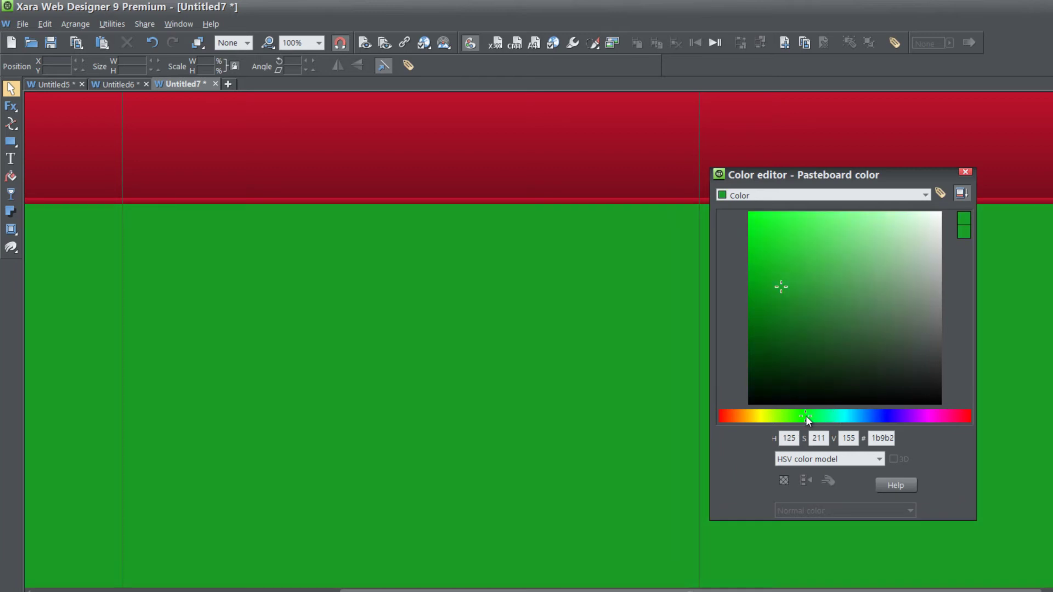
mouse_move(788, 285)
left_mouse_down()
mouse_move(926, 196)
mouse_move(945, 204)
left_mouse_up()
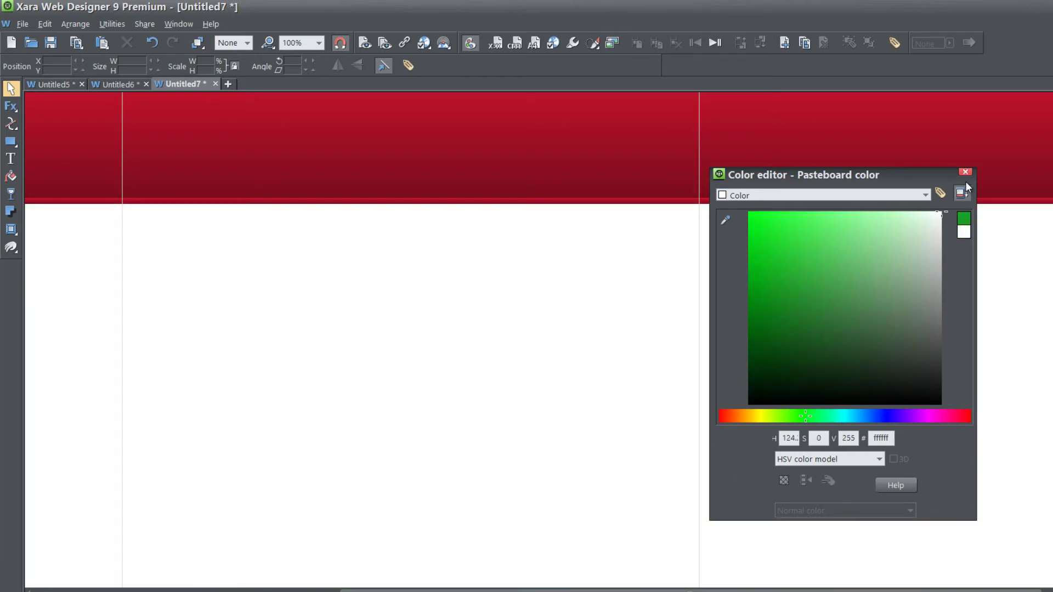
Choose Website Backdrop 2 and shift its hue from red to green.
left_click(897, 193)
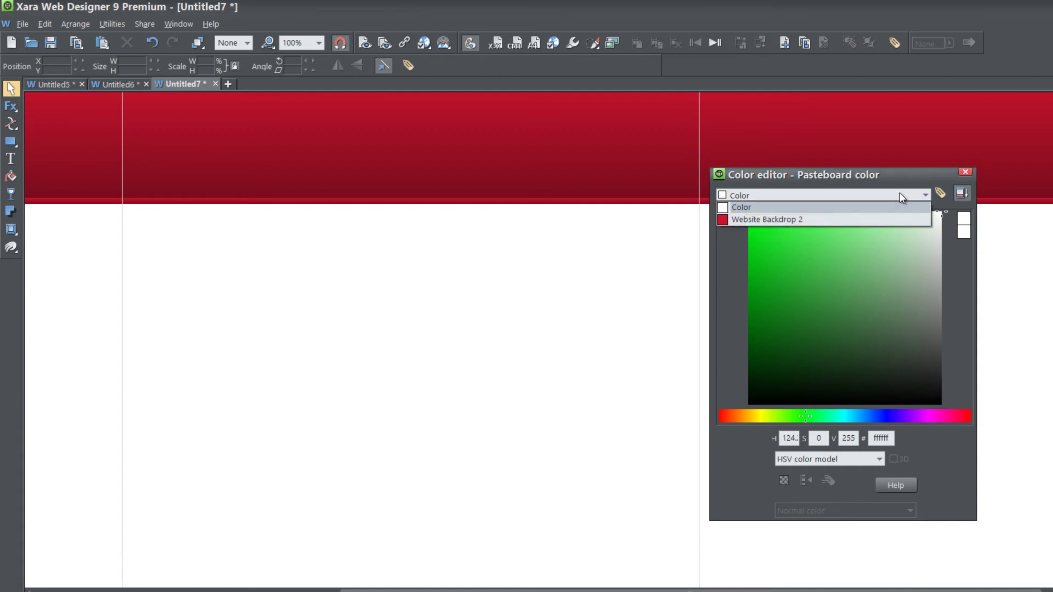
left_click(847, 222)
left_click_drag(939, 417, 828, 417)
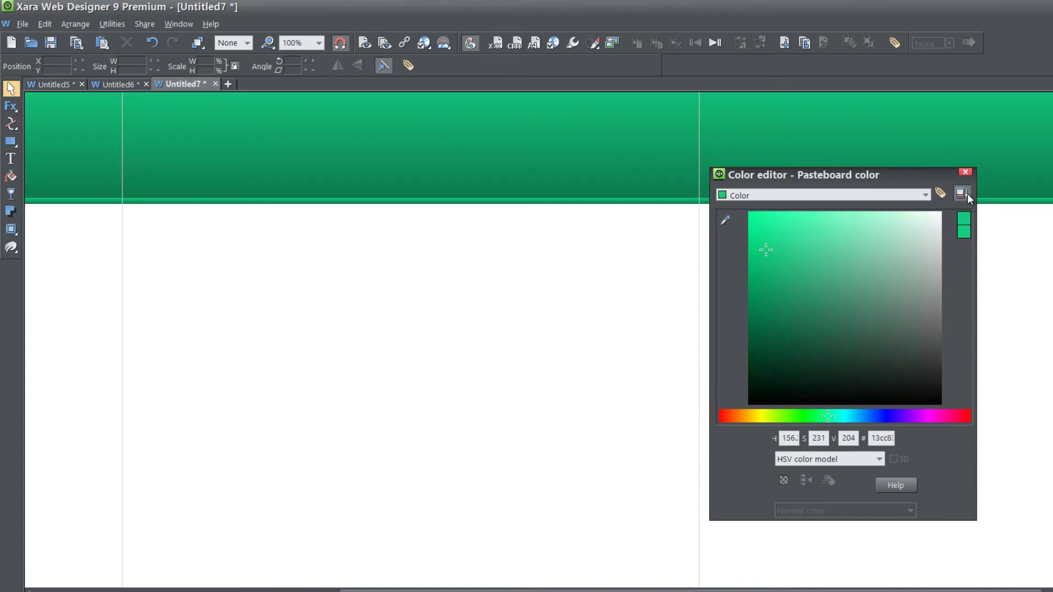
Dock the Page & Layer Gallery and unlock the Pasteboard background layer.
left_click(965, 173)
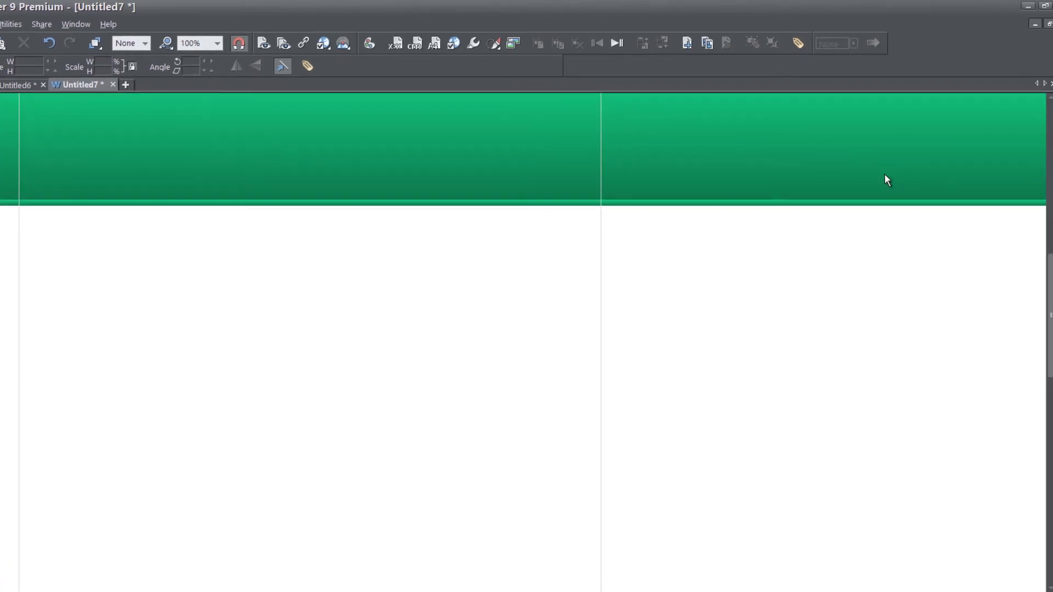
left_click(1047, 209)
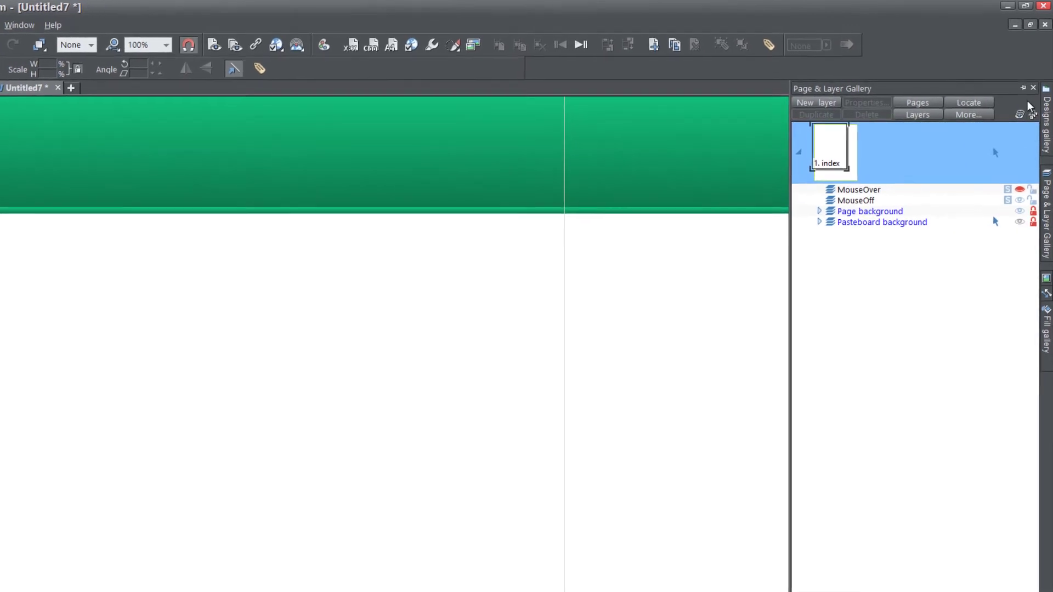
left_click(1023, 91)
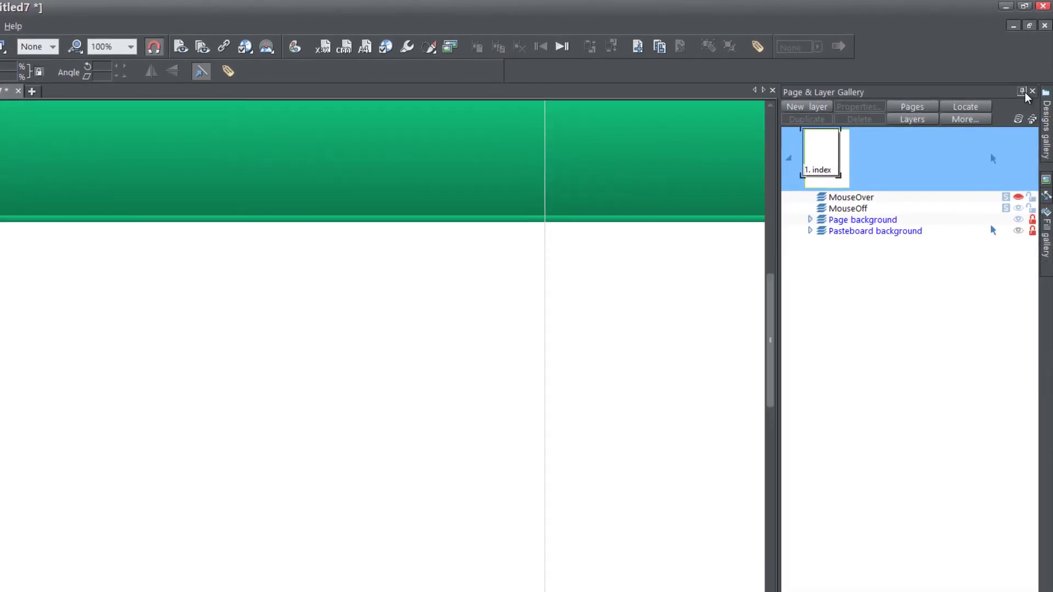
left_click(853, 237)
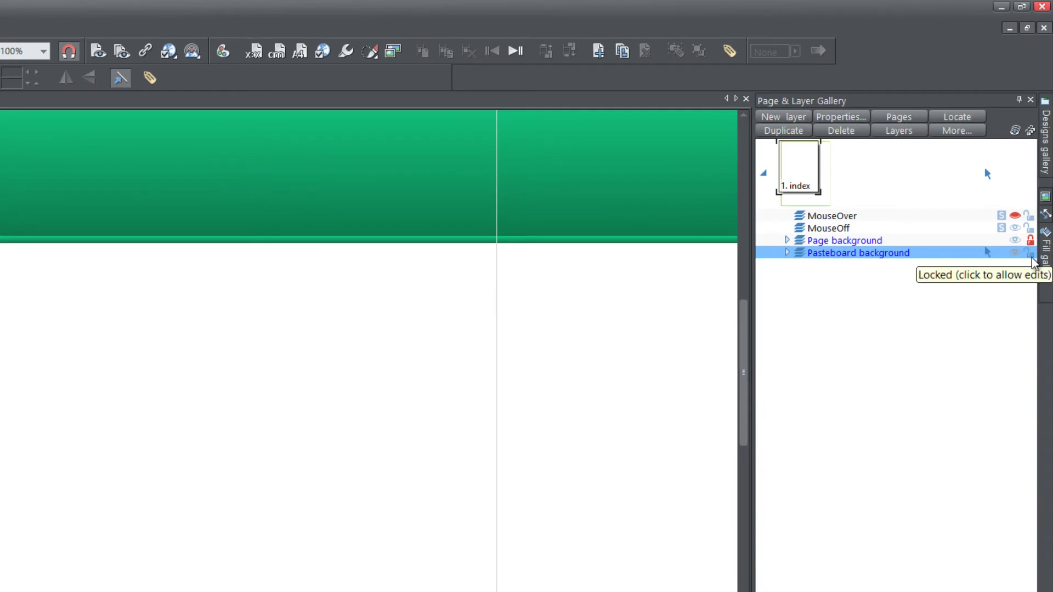
left_click(1031, 254)
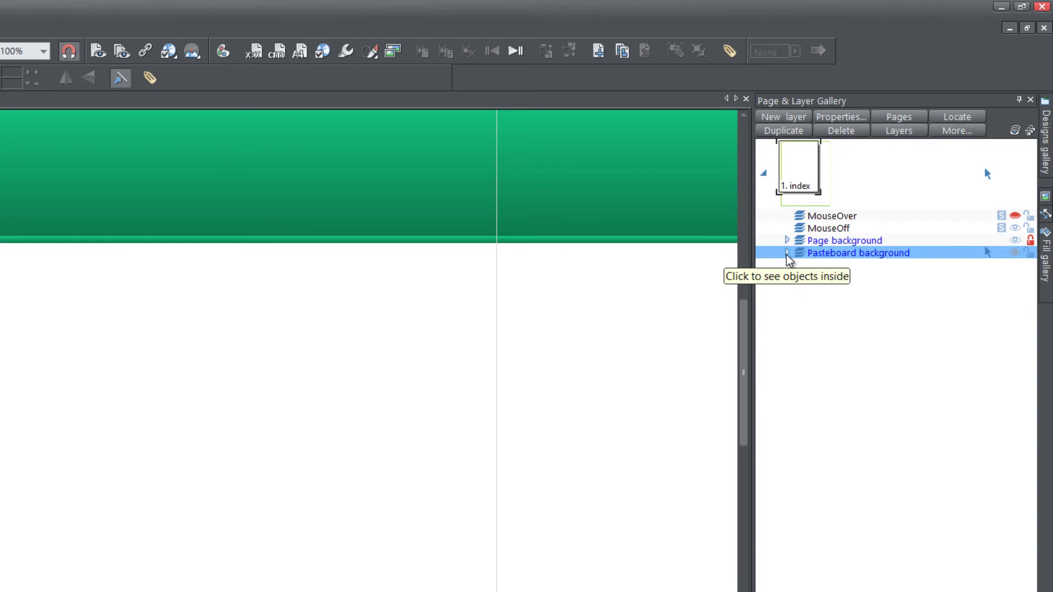
Expand Pasteboard background and unlock all four rectangles inside it.
left_click(787, 254)
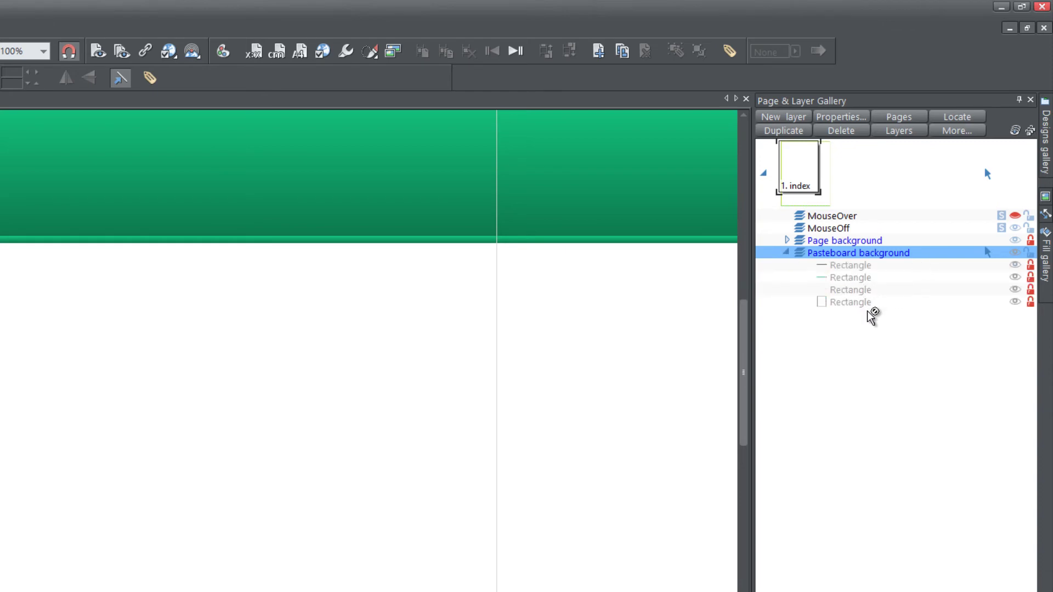
left_click(1031, 265)
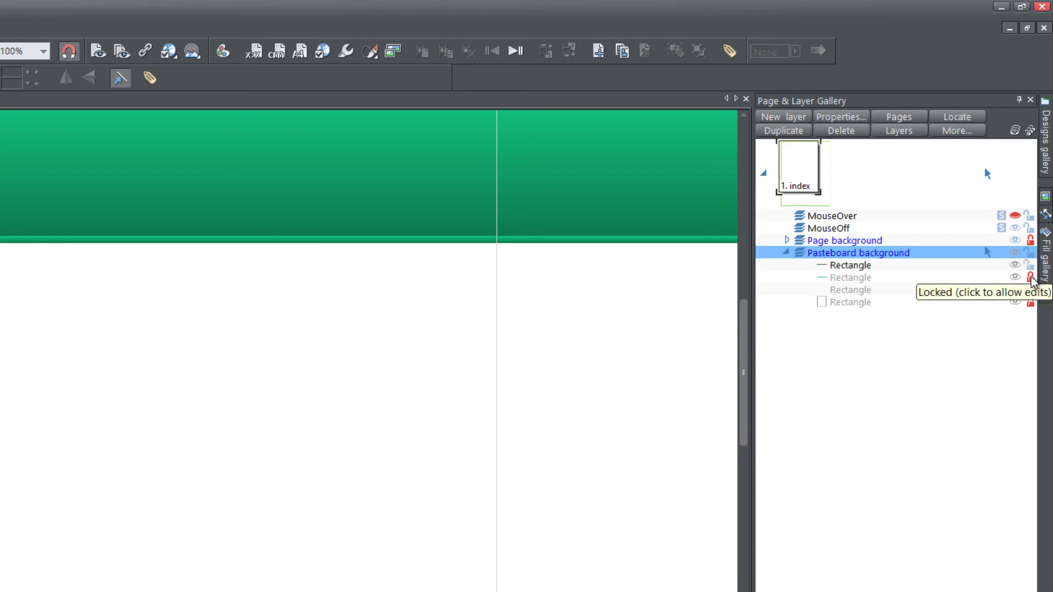
left_click(1031, 277)
left_click(1031, 289)
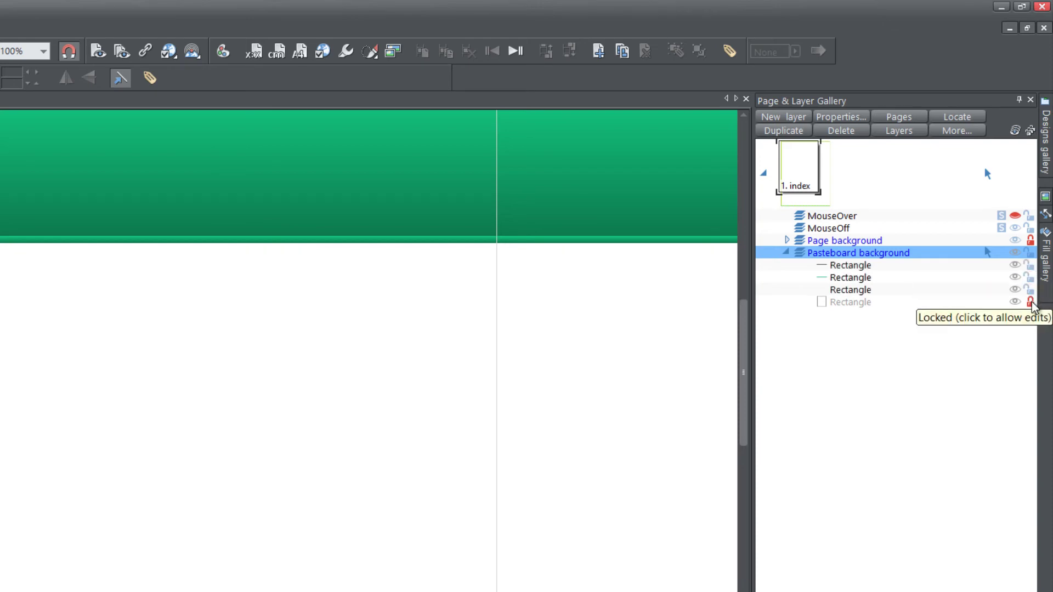
left_click(1031, 302)
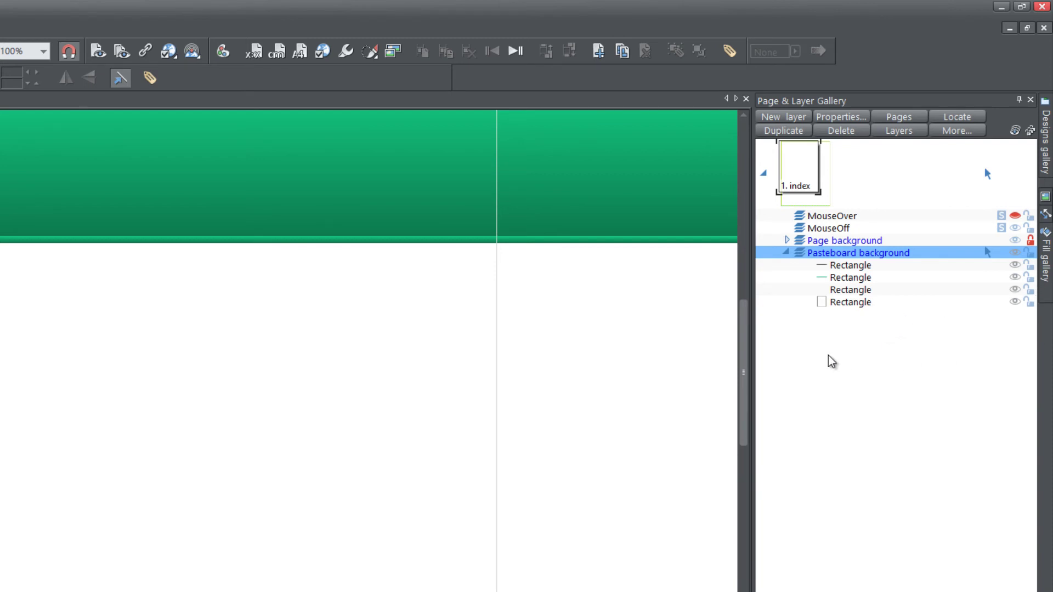
Change the header rectangle's fill colour from green to olive-yellow.
left_click(167, 169)
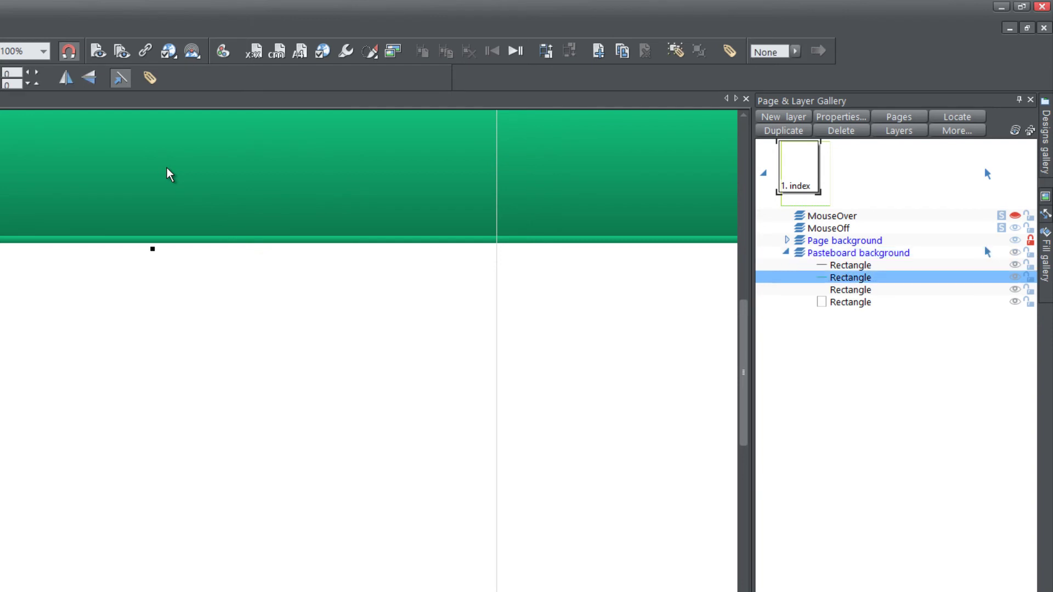
right_click(167, 169)
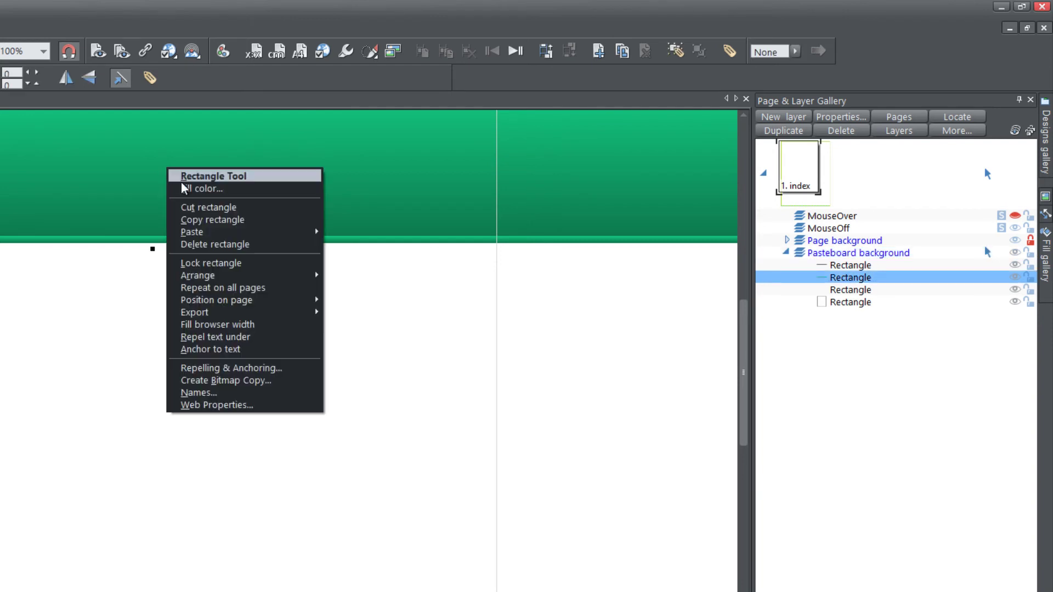
left_click(258, 195)
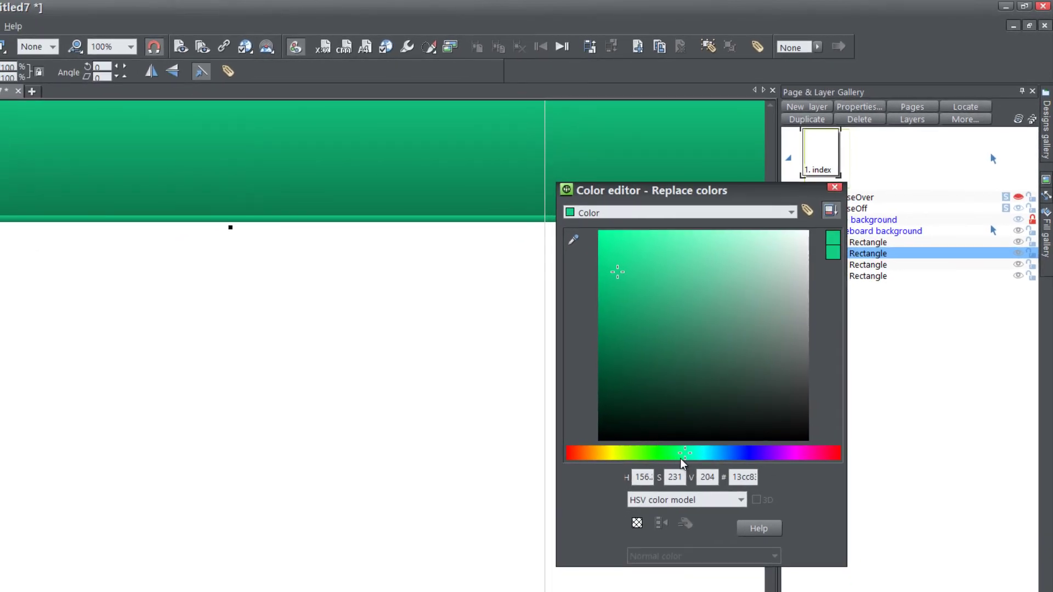
left_click_drag(662, 461, 609, 455)
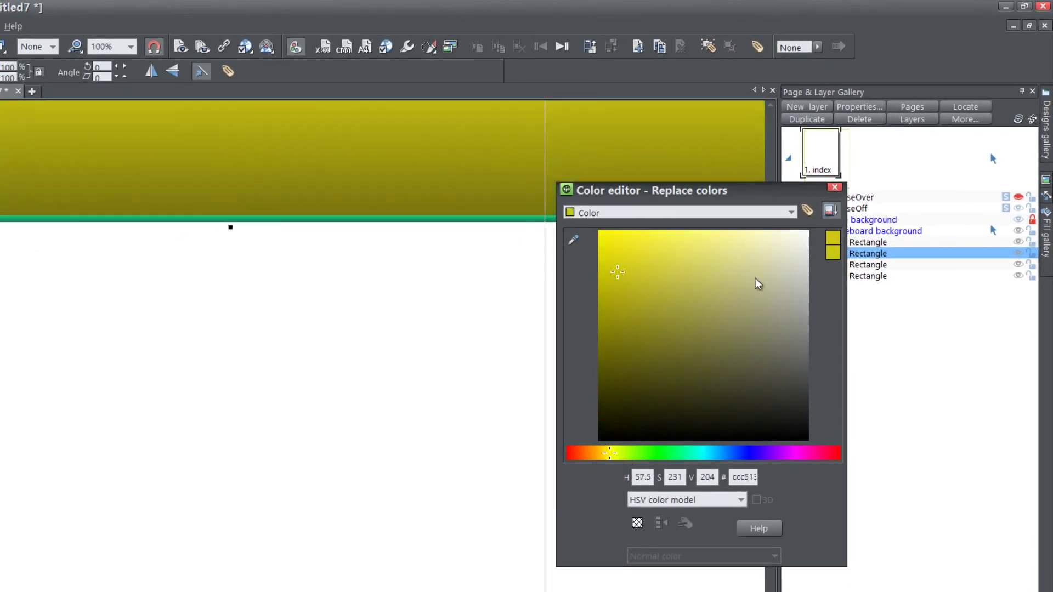
left_click_drag(755, 196, 713, 241)
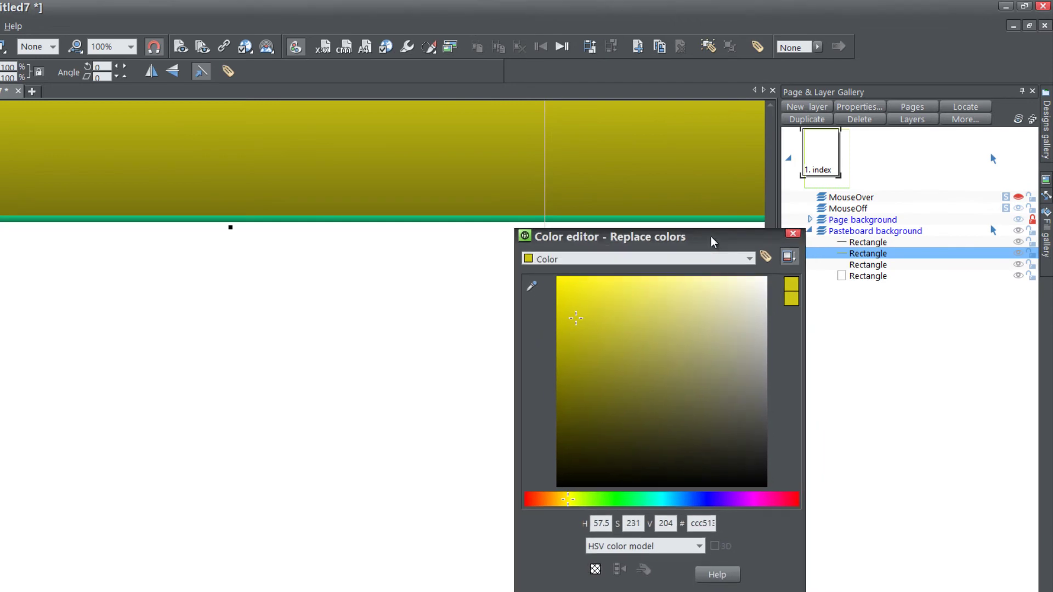
mouse_move(567, 504)
left_mouse_down()
mouse_move(720, 503)
mouse_move(570, 504)
left_mouse_up()
Recolour the thin strip under the header to matching yellow (hue 61, c9cc13).
left_click(353, 221)
mouse_move(635, 501)
left_mouse_down()
mouse_move(731, 502)
mouse_move(532, 513)
mouse_move(756, 514)
left_mouse_up()
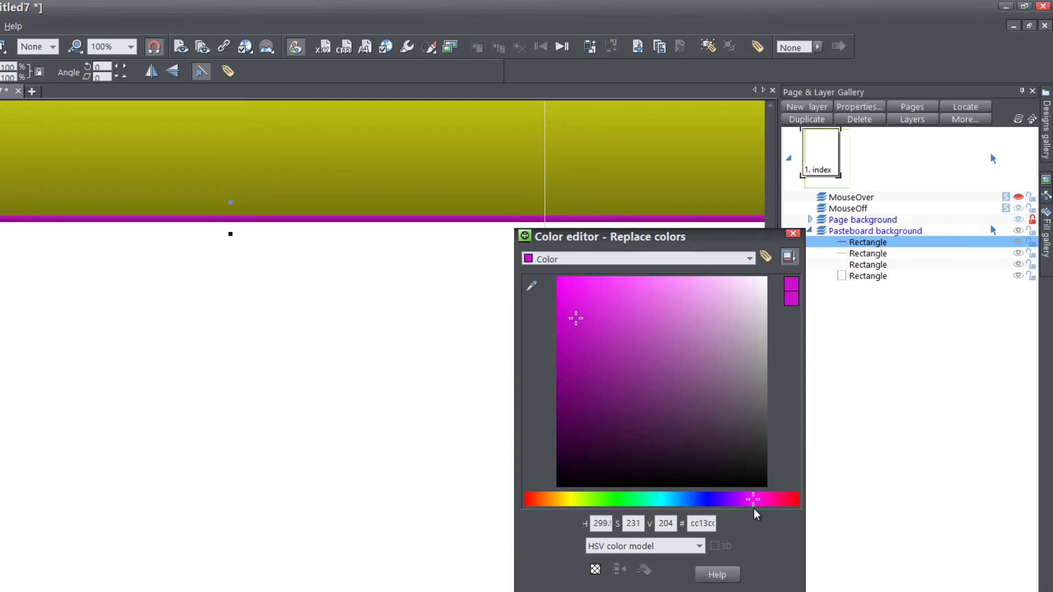
left_click_drag(754, 504, 572, 503)
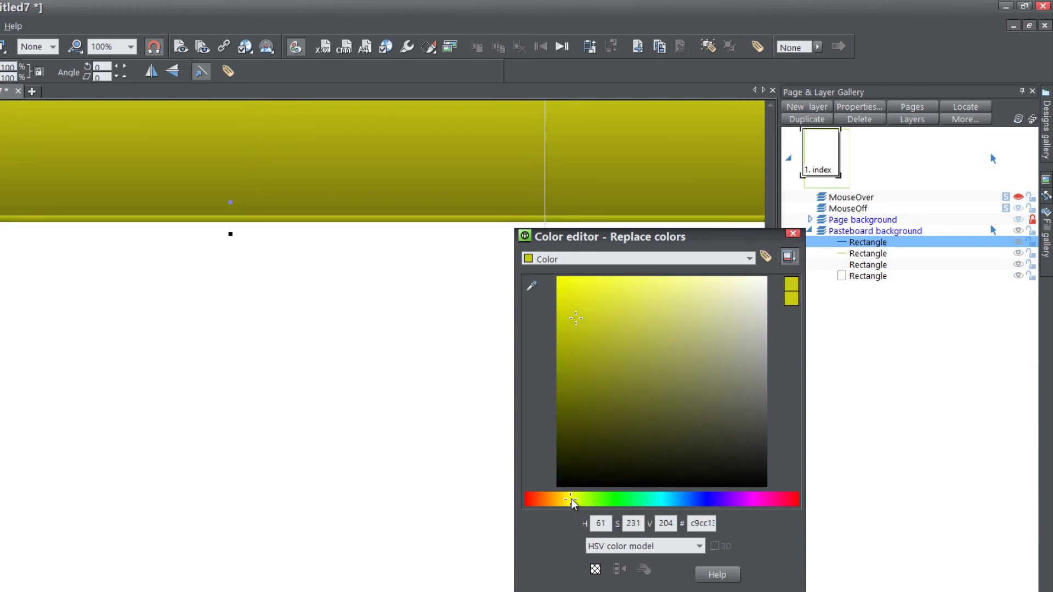
Try green and blue on the large background rectangle, then leave it white (S 0, V 255).
left_click(425, 328)
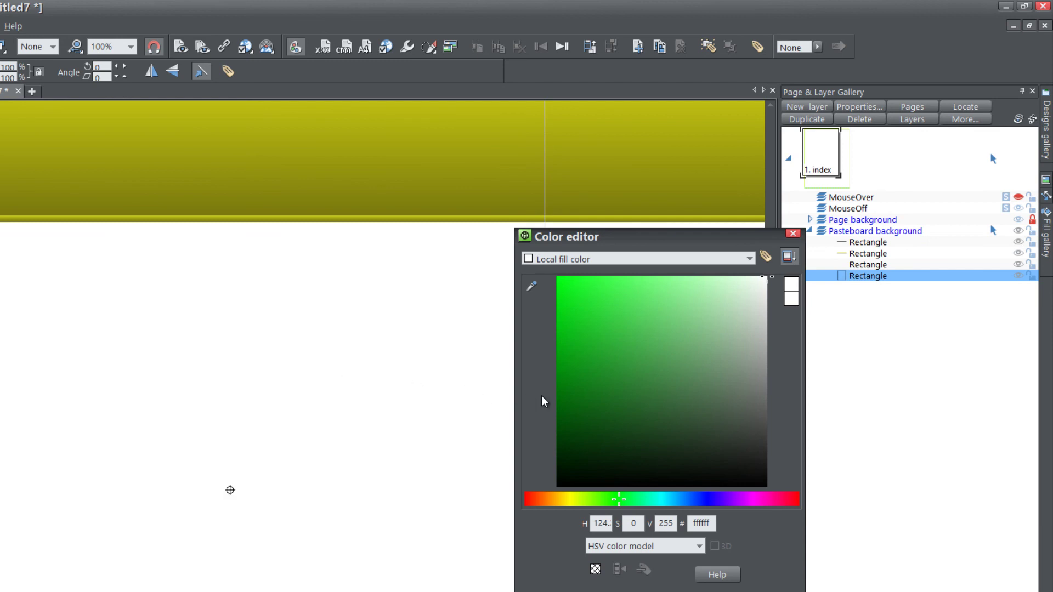
left_click(614, 369)
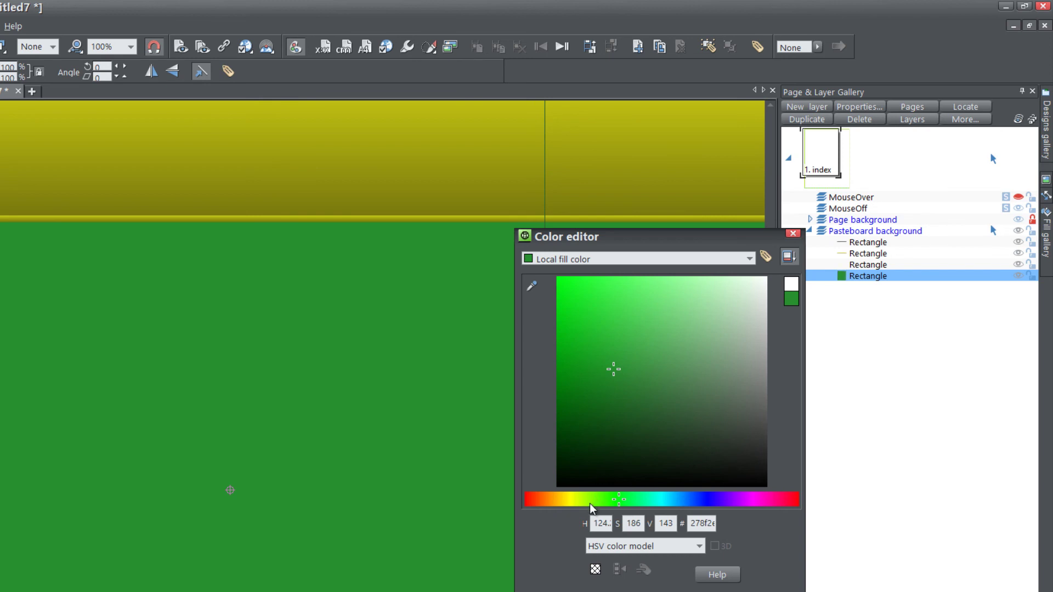
left_click_drag(570, 508, 692, 500)
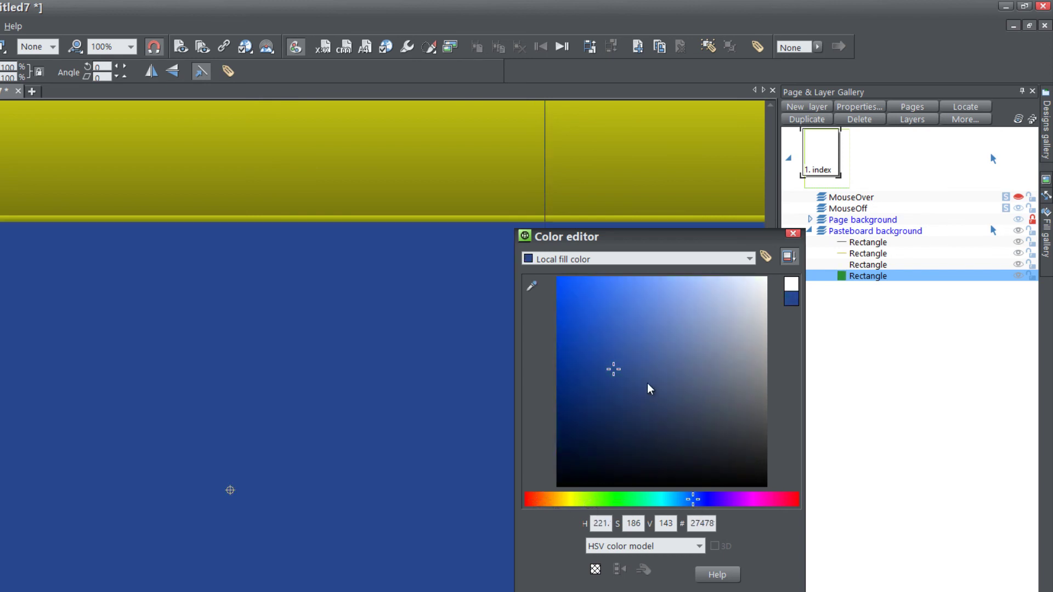
left_click_drag(705, 334, 782, 274)
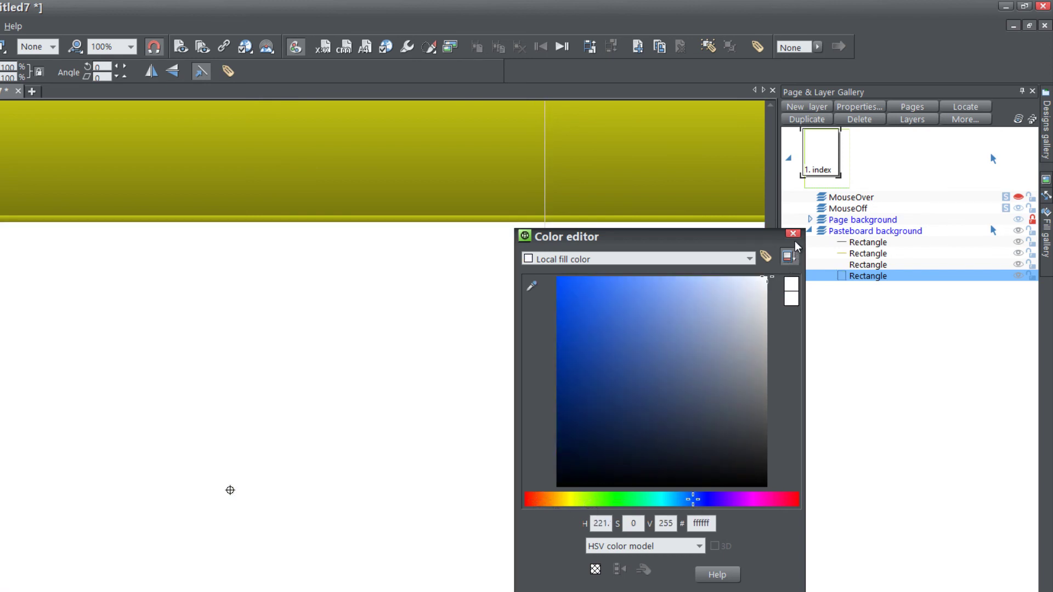
left_click(793, 233)
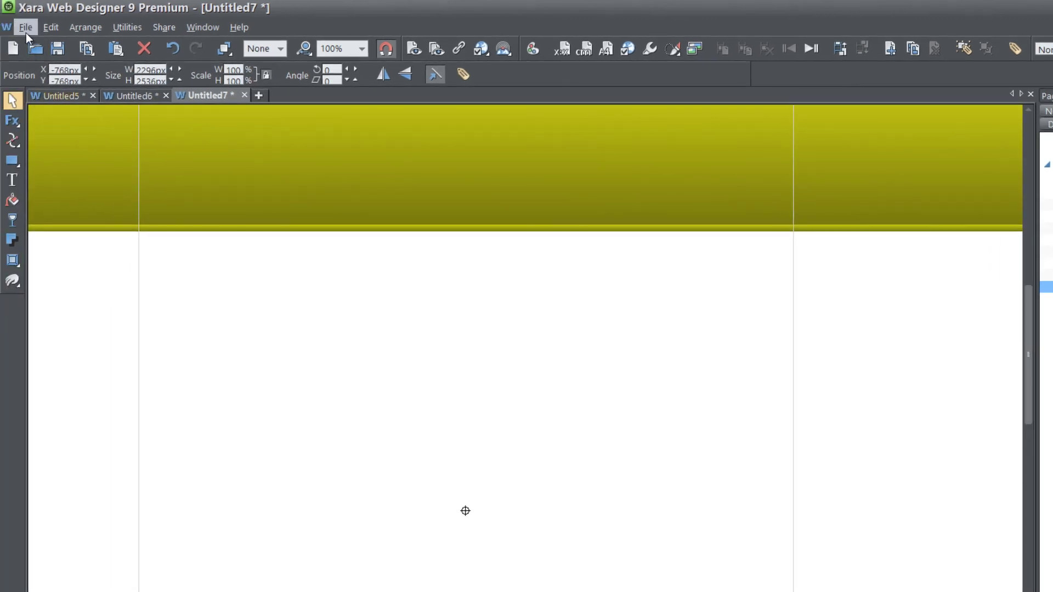
Preview the page in a web browser with File > Preview web page.
left_click(25, 28)
left_click(126, 227)
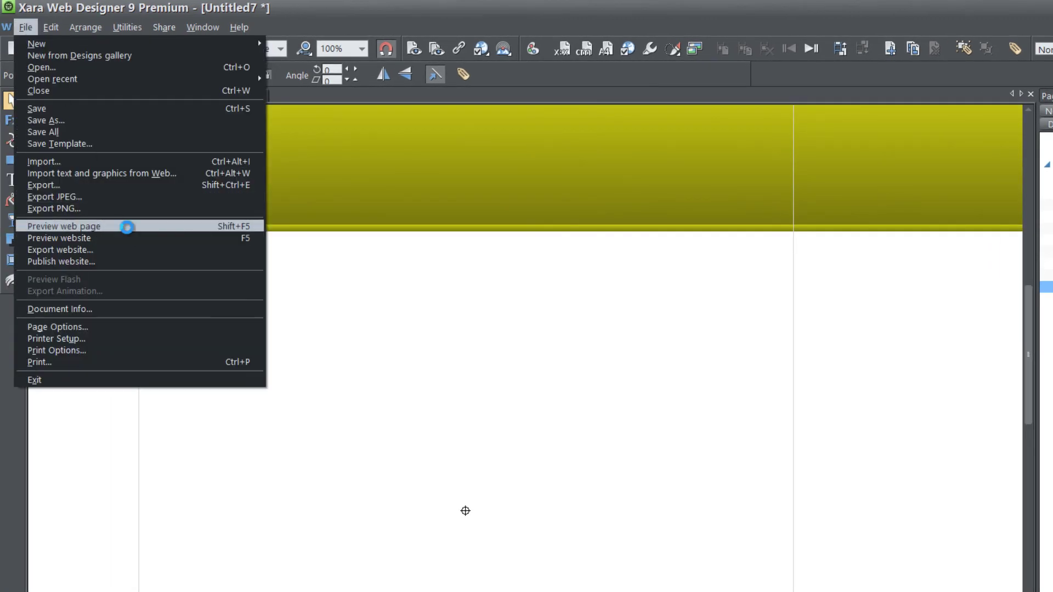